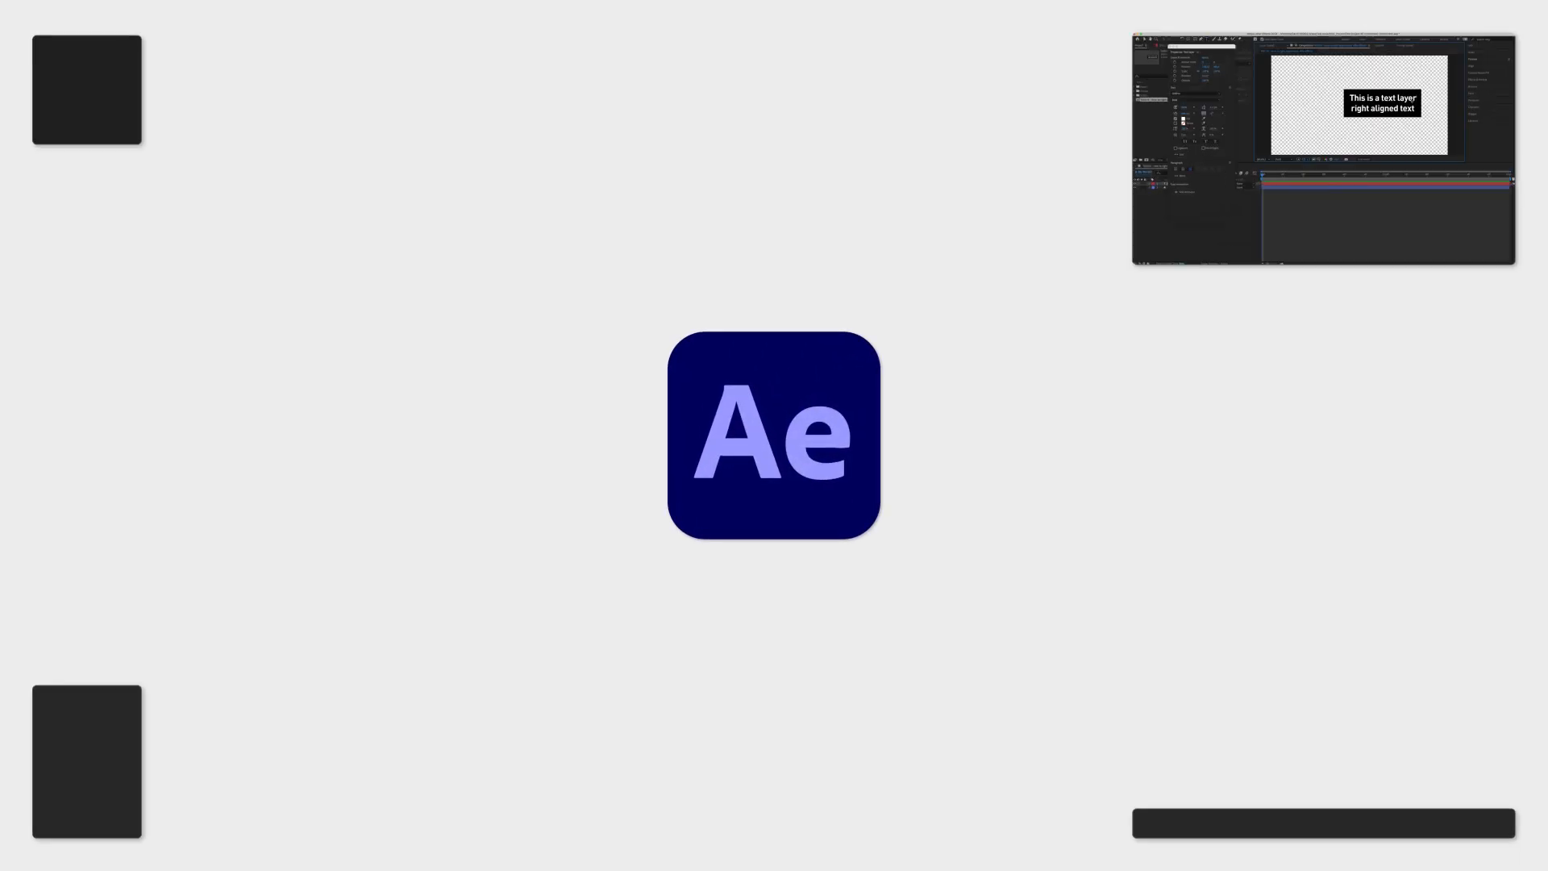
text(text layer)
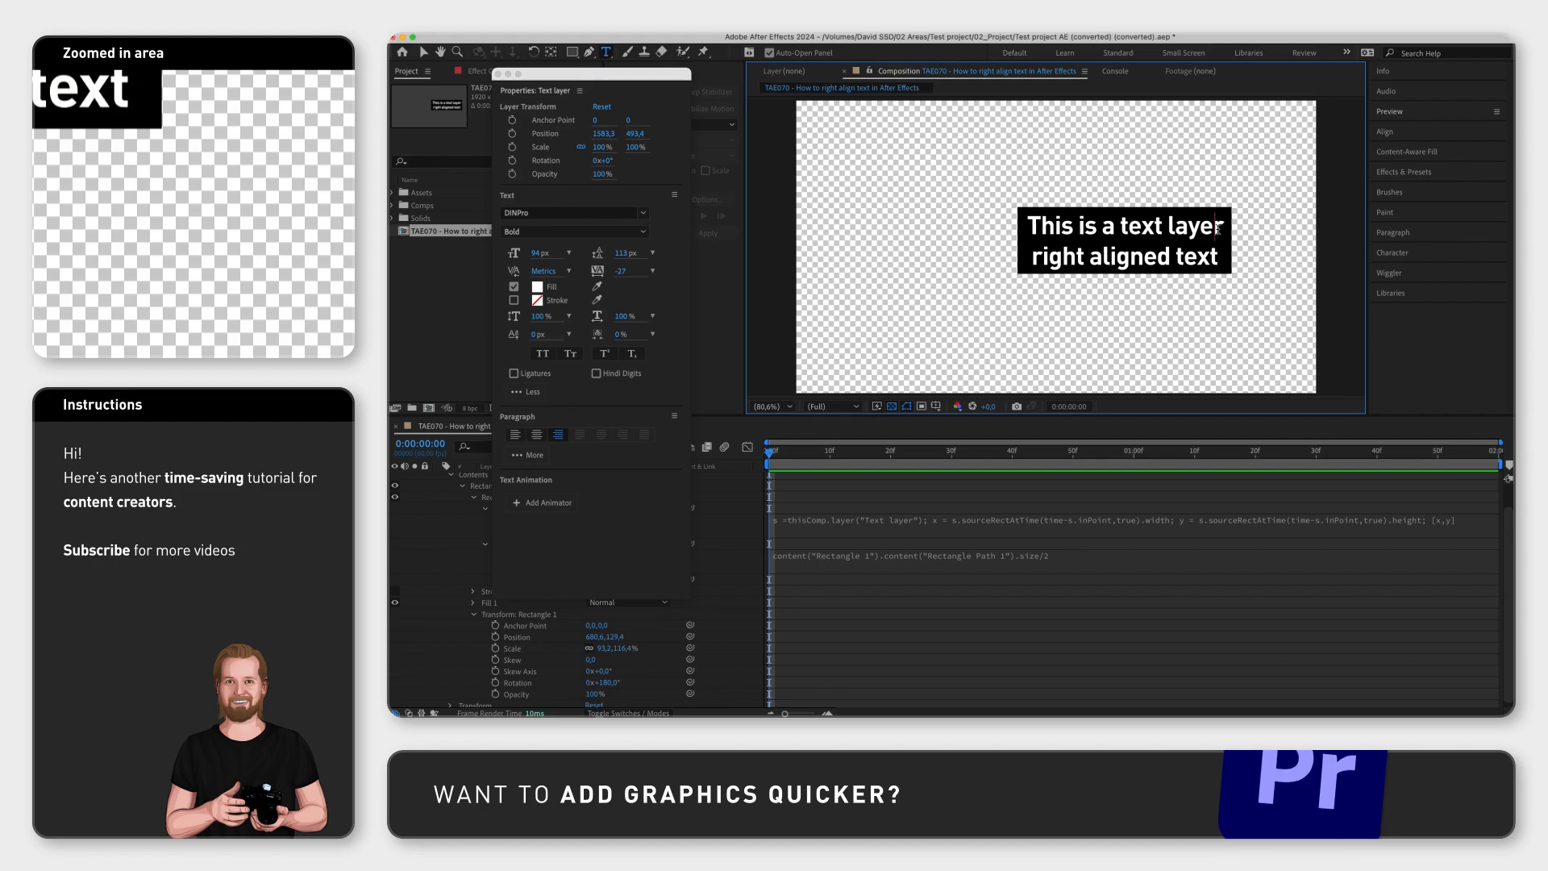
text( gfdgfgdf)
- Twirl open Shape Layer 1 down to Rectangle Path 1 and start an expression on its Size
key(Down)
text(dfgdgfgfdgfdgdfg)
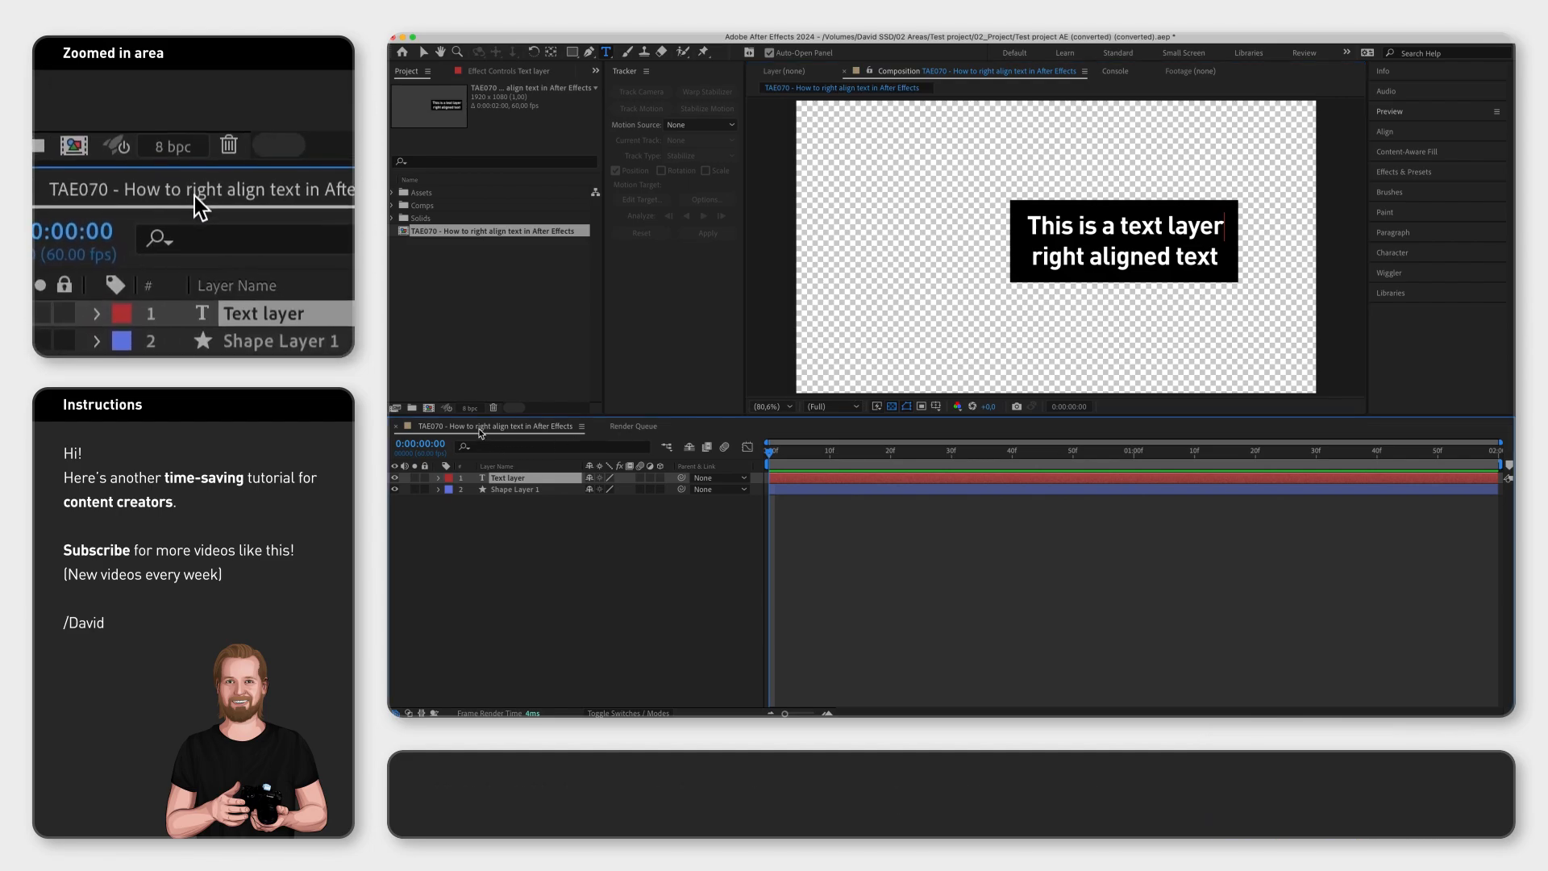
click(509, 478)
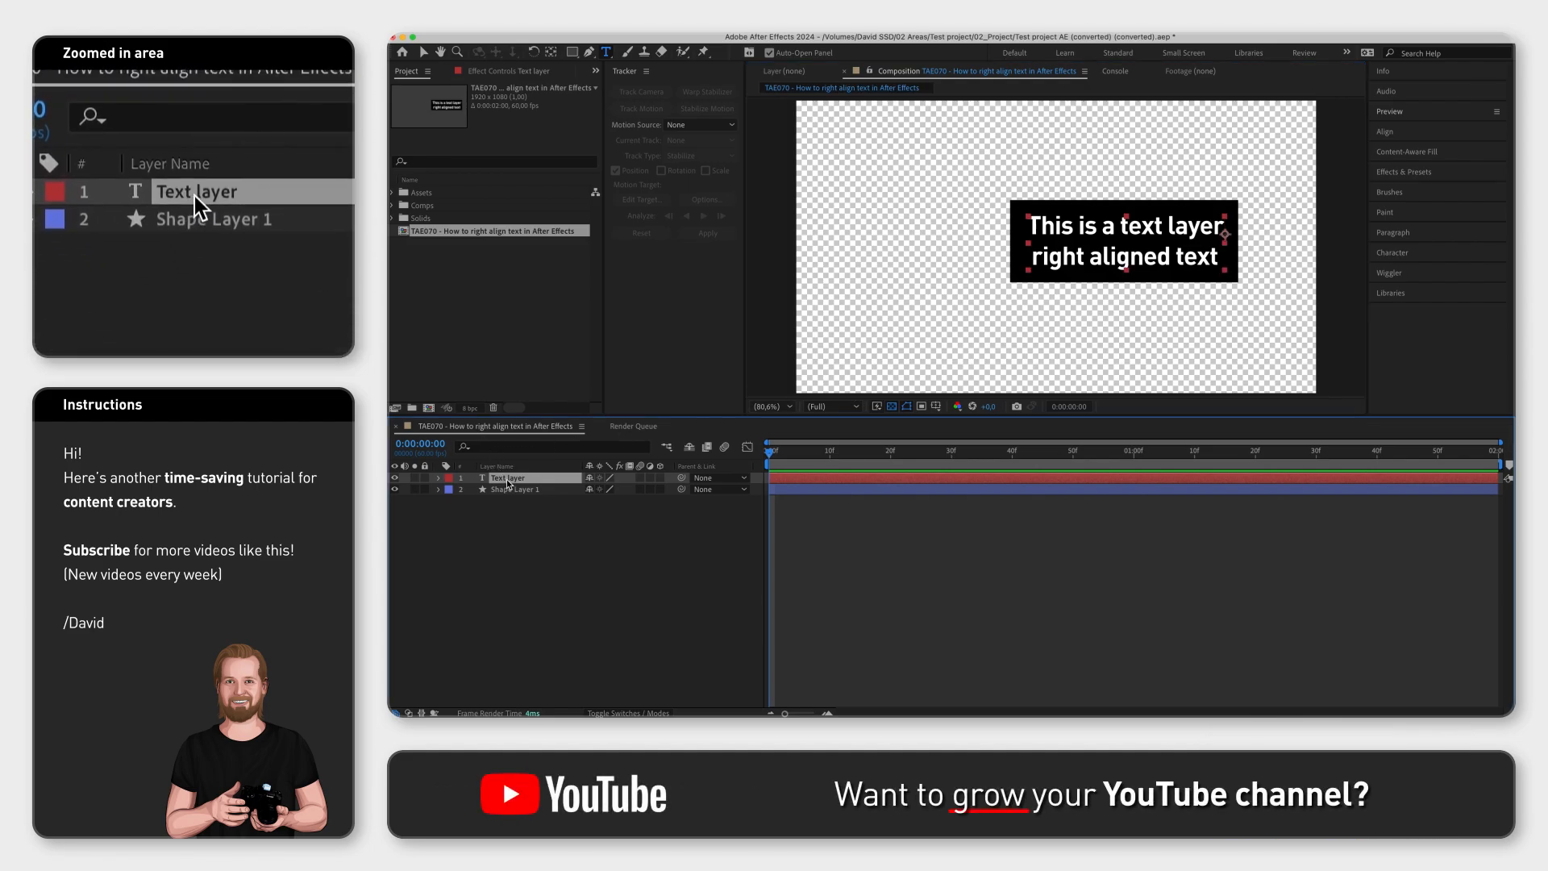
click(438, 490)
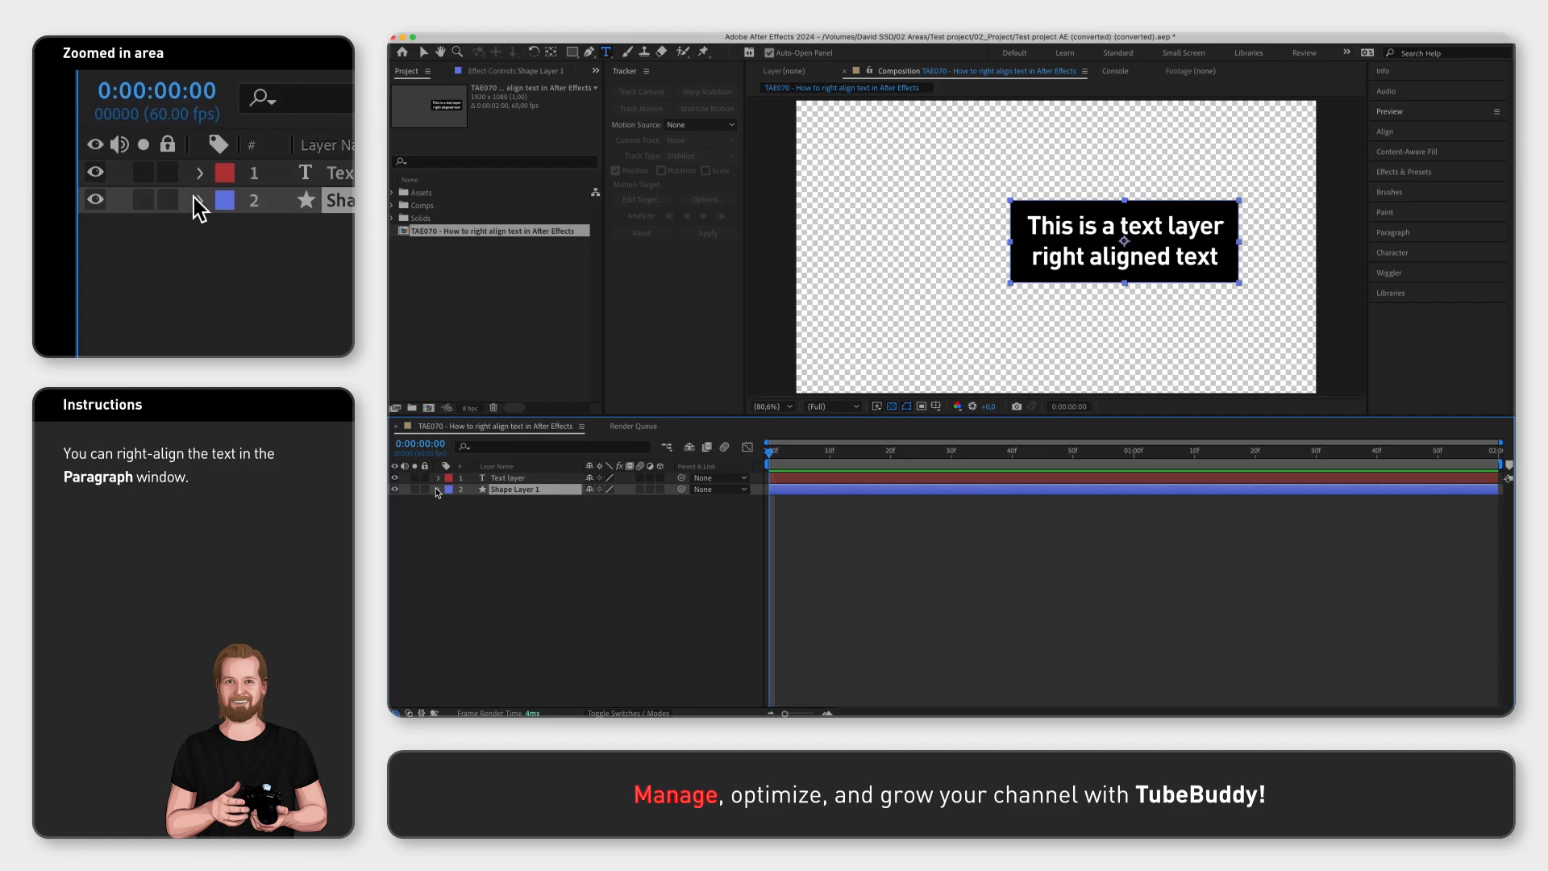
click(439, 491)
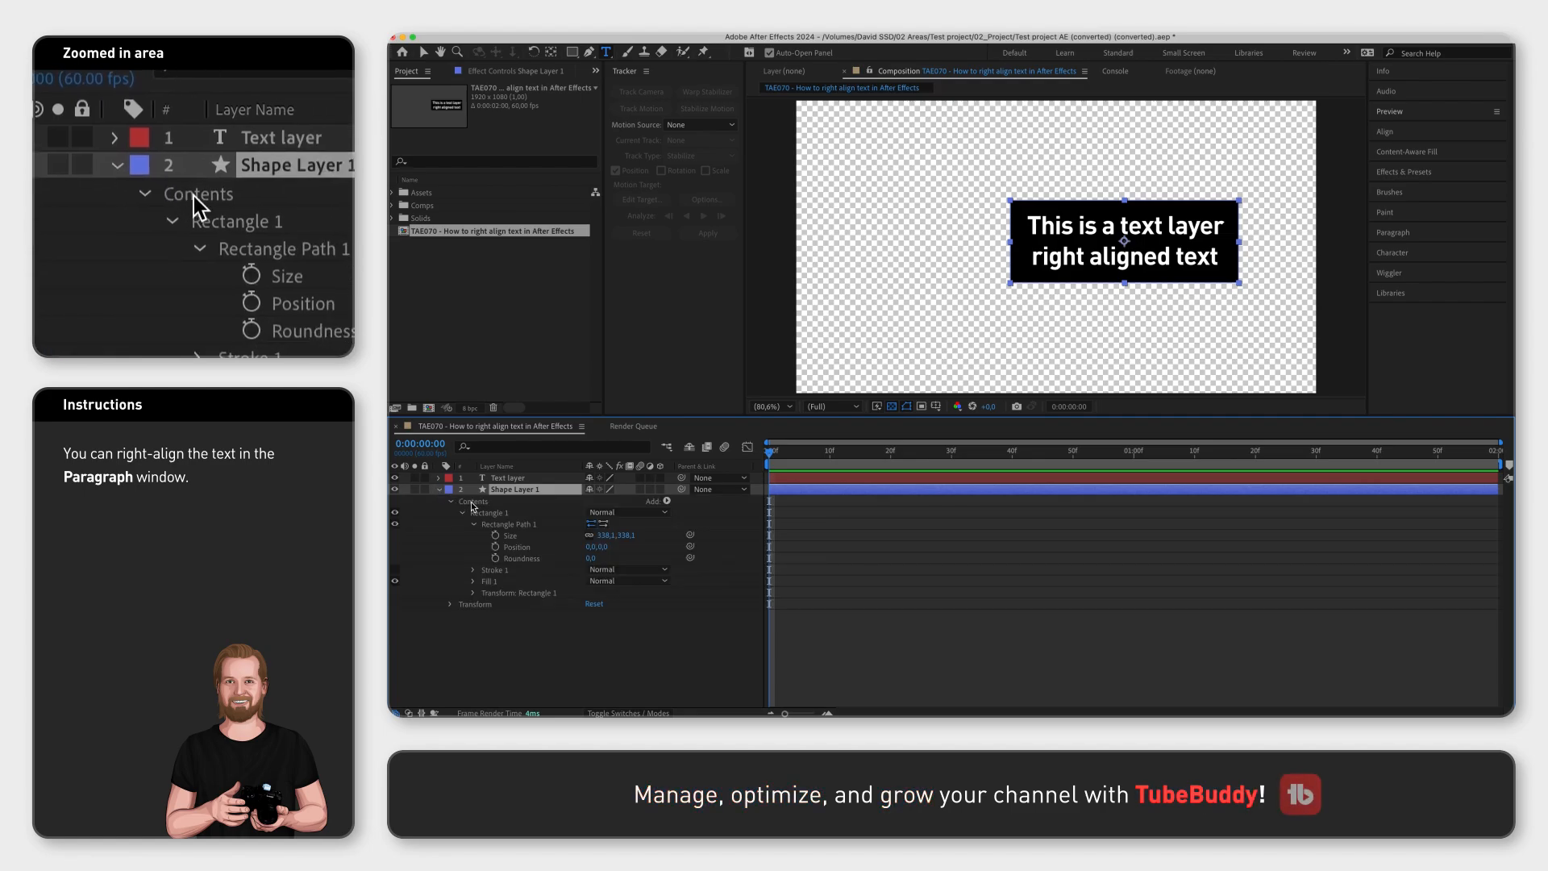
click(489, 517)
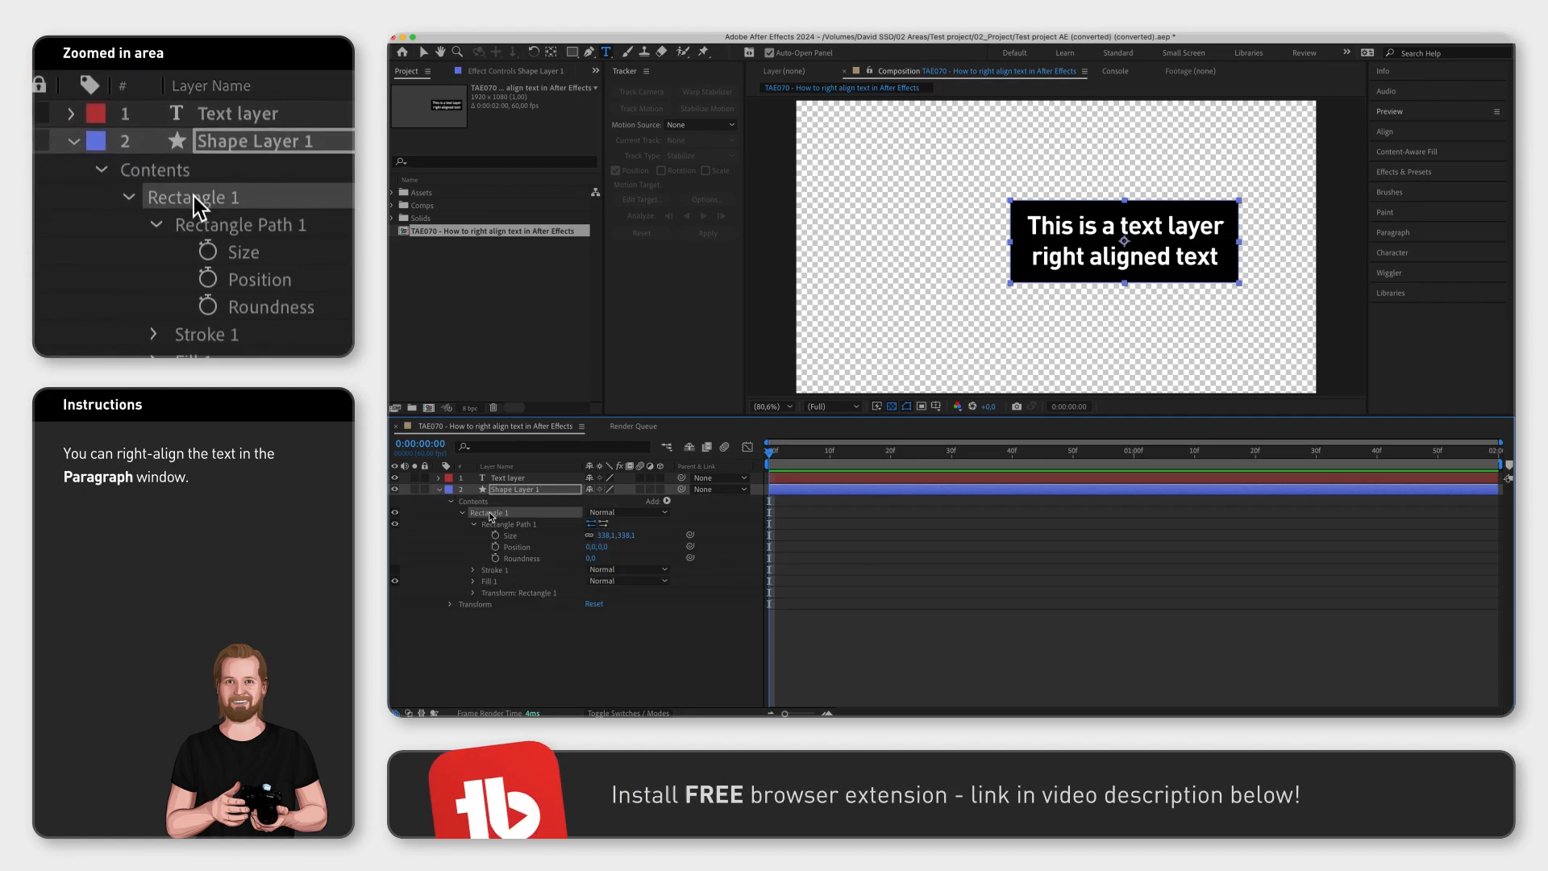
click(507, 529)
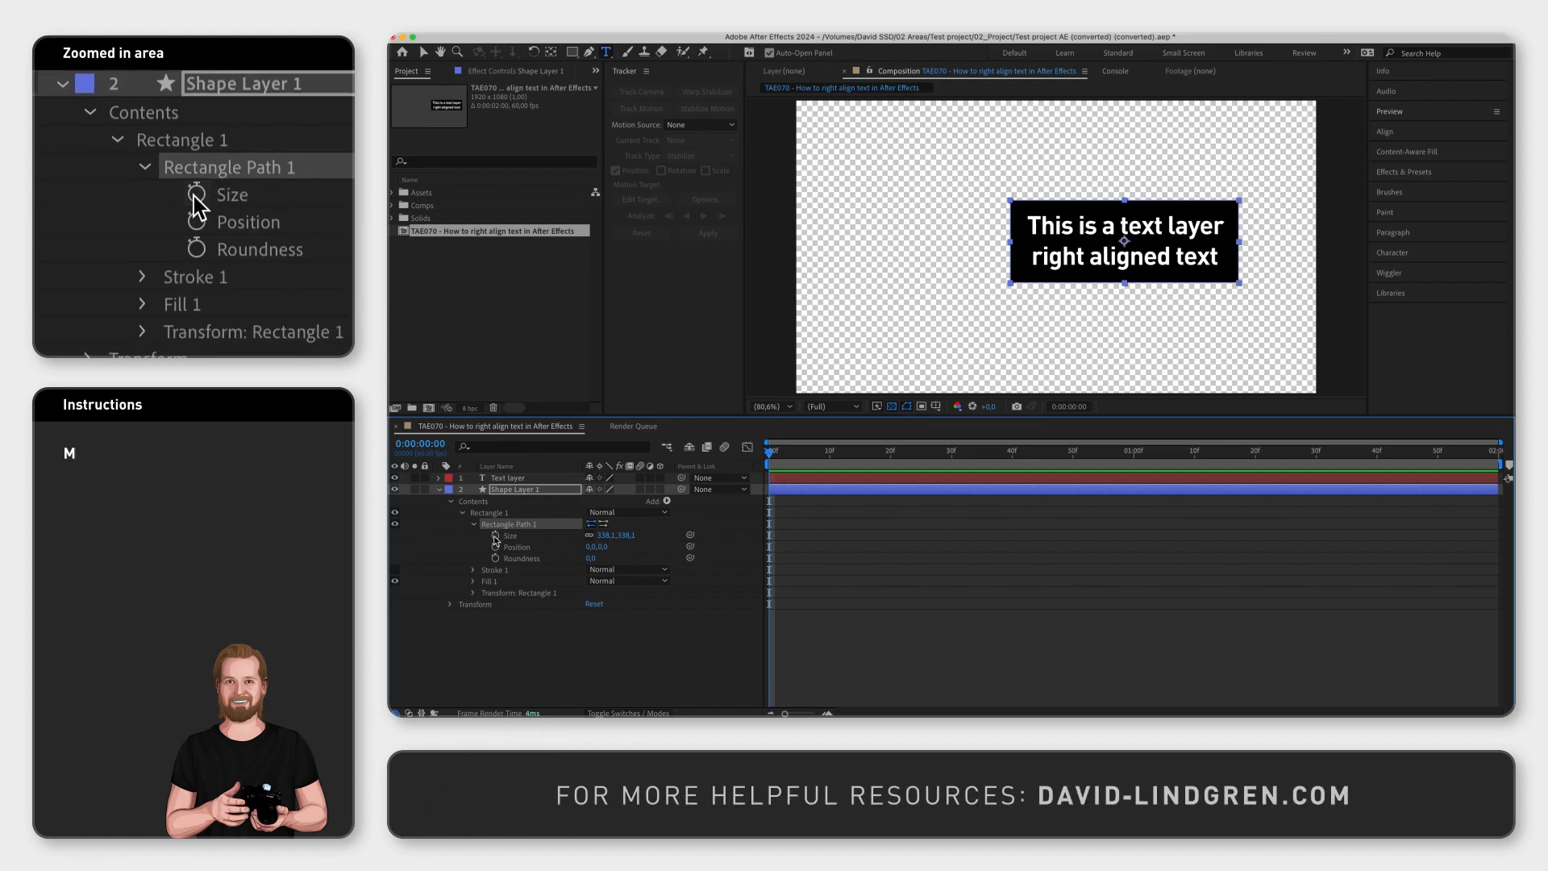
alt+click(495, 535)
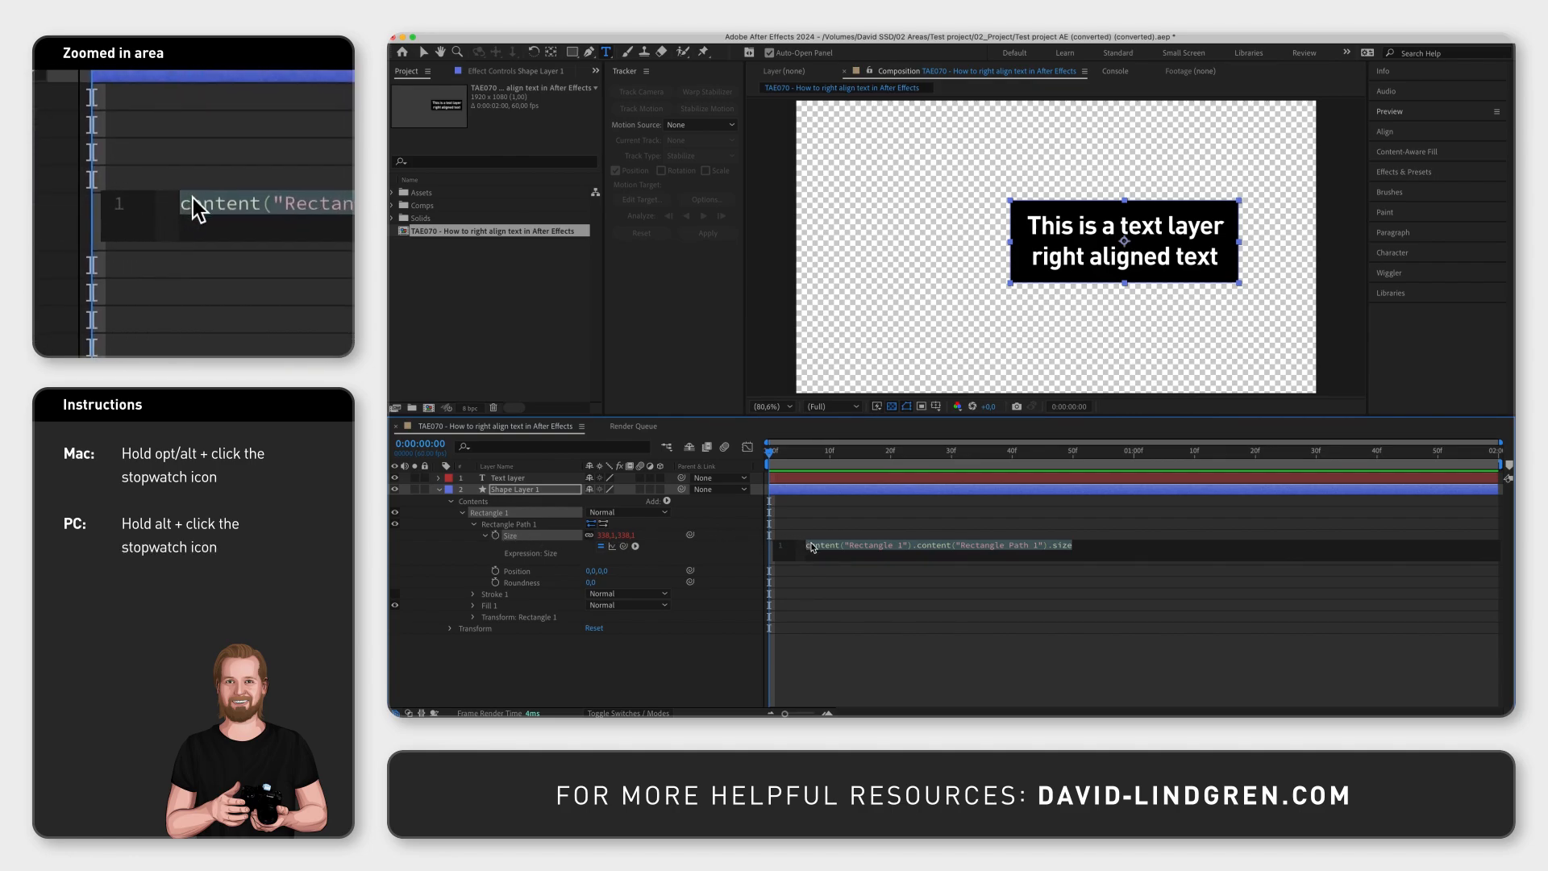
- Paste the sourceRectAtTime size expression and point it at the layer 'Text layer'
text(s =thisComp.layer("Example123"); x = s.sourceRectAtTime(time-s.inPoint,true).width; y = s.sourceRectAtTime(time-s.inPoint,true).height; [x,y])
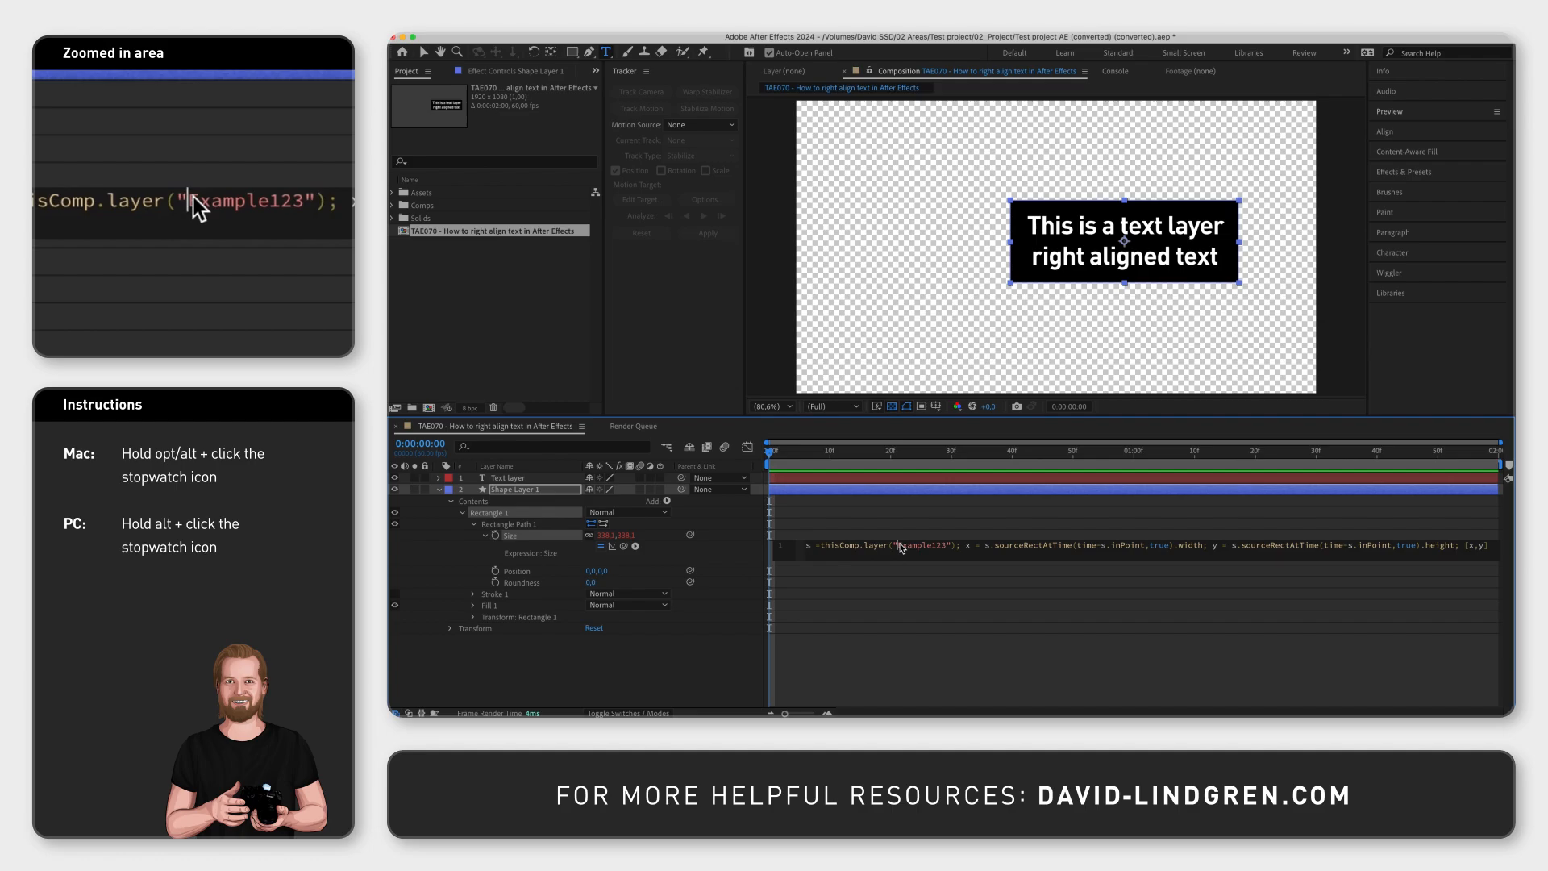
drag(900, 547, 950, 546)
text(Text layer)
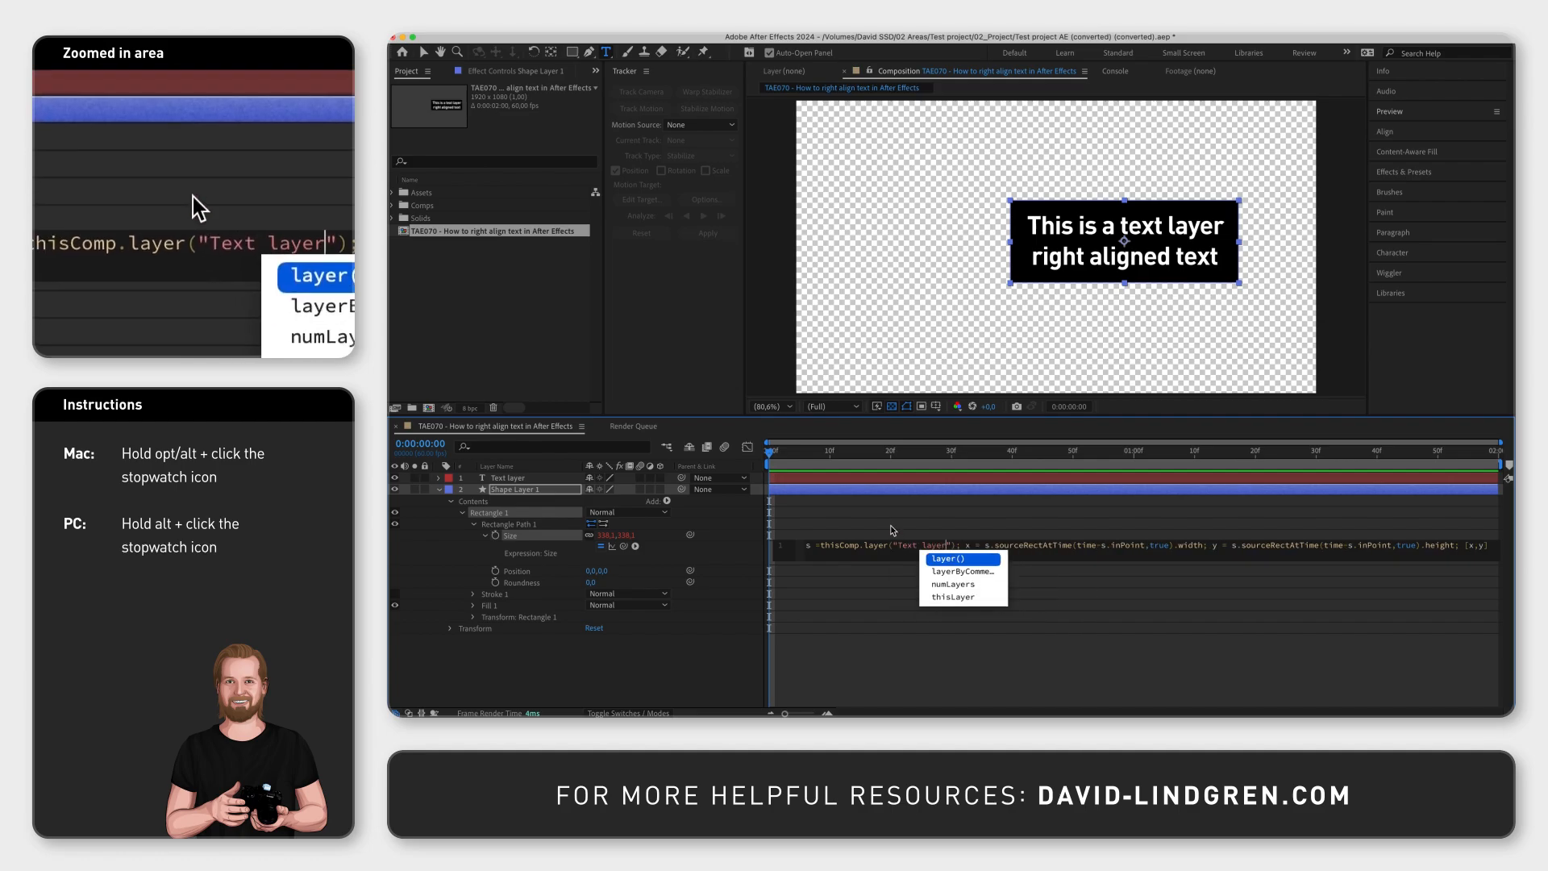
click(887, 529)
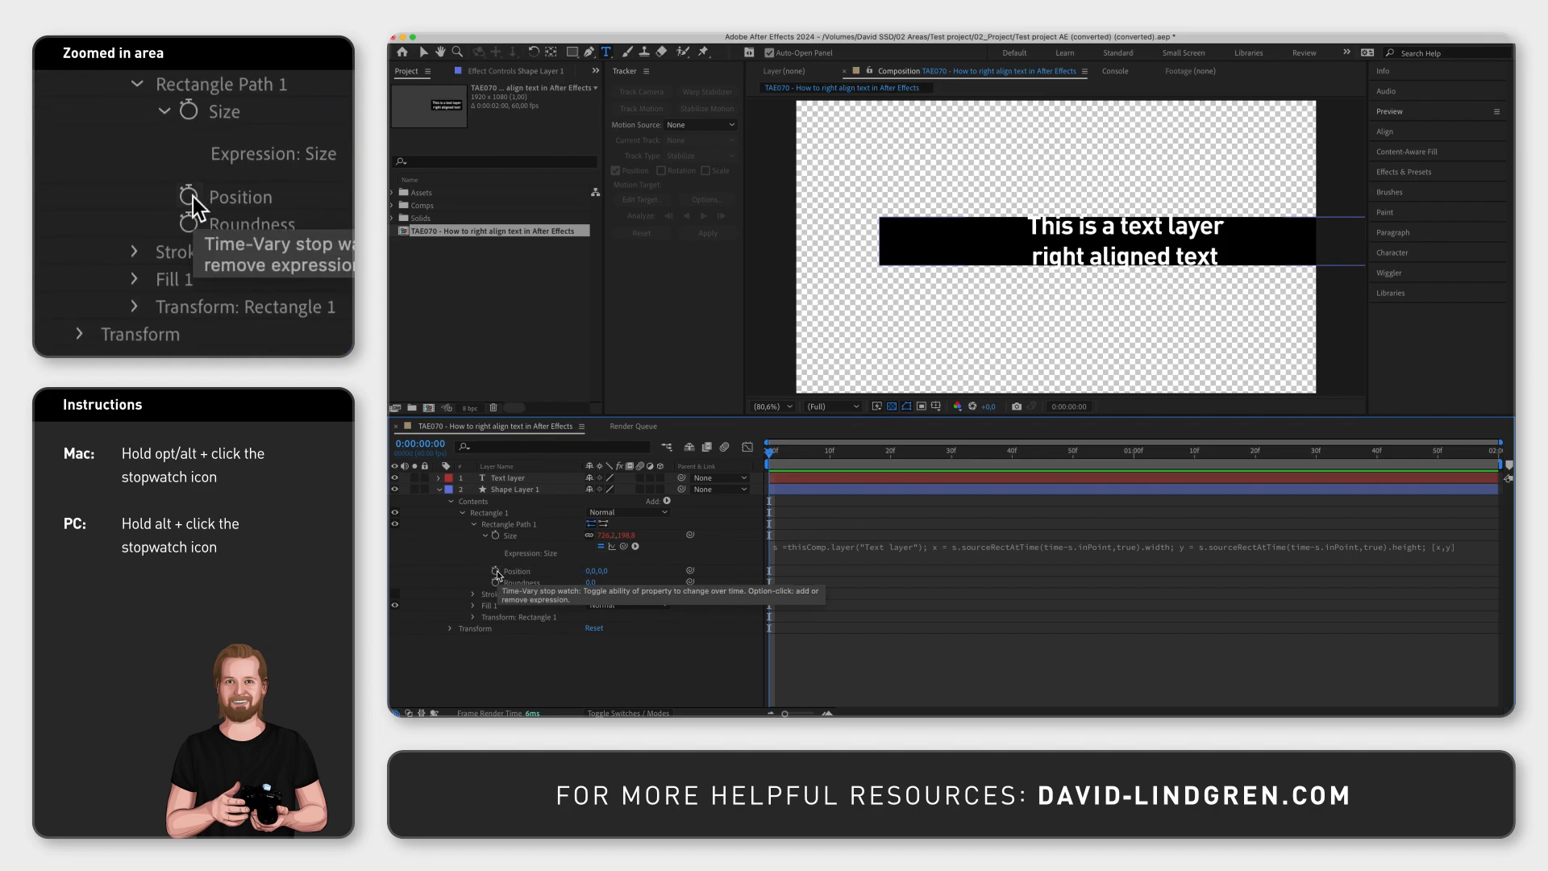
- Drive the rectangle's Position with the pasted size/2 offset expression
alt+click(496, 572)
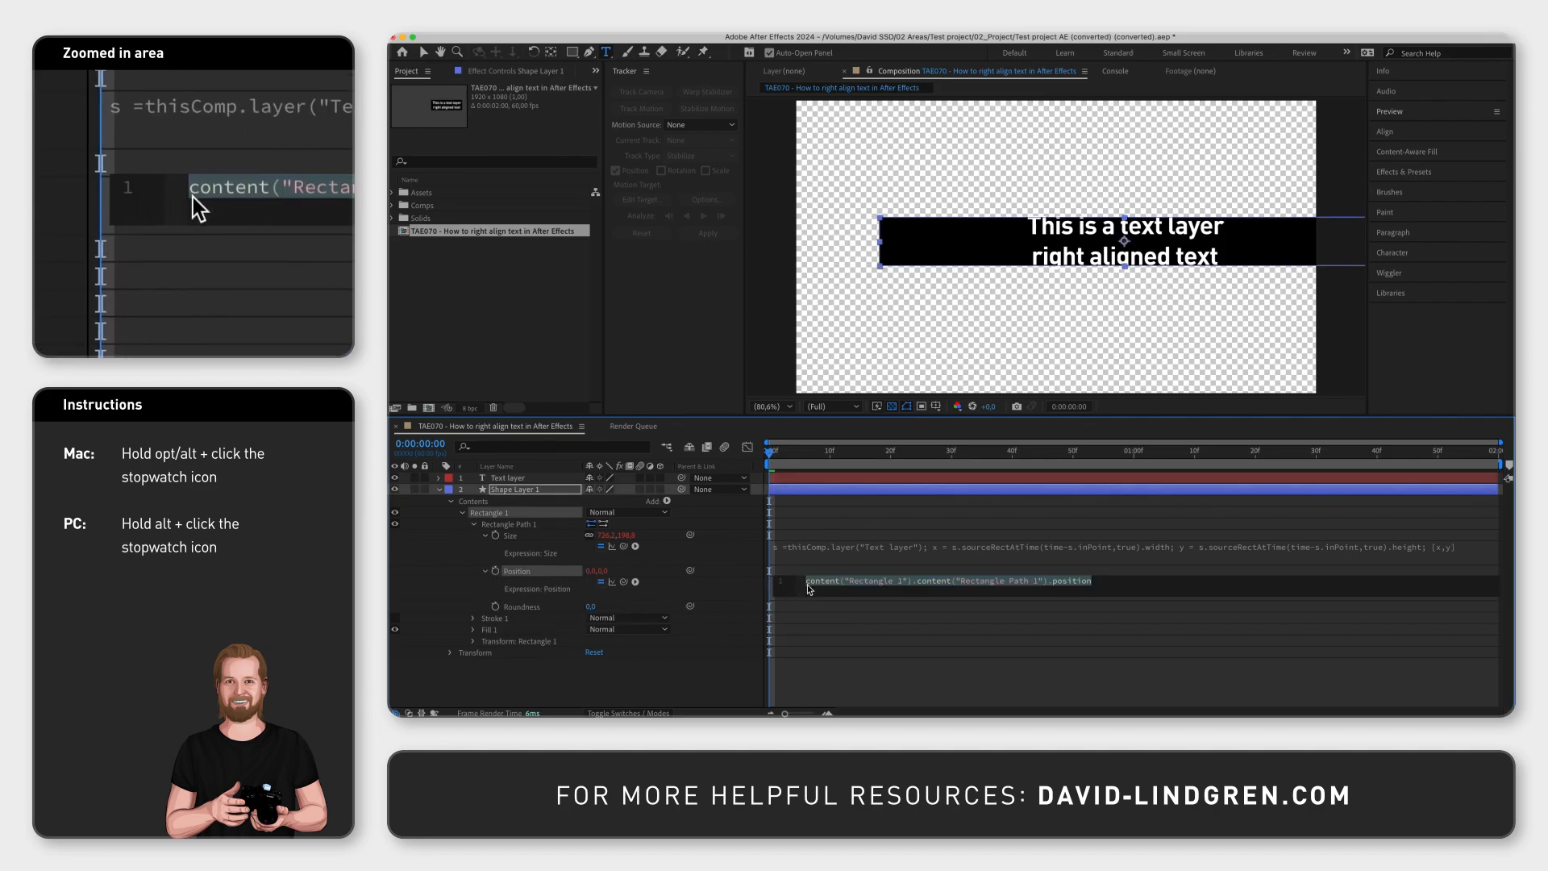
text(content("Rectangle 1").content("Rectangle Path 1").size/2)
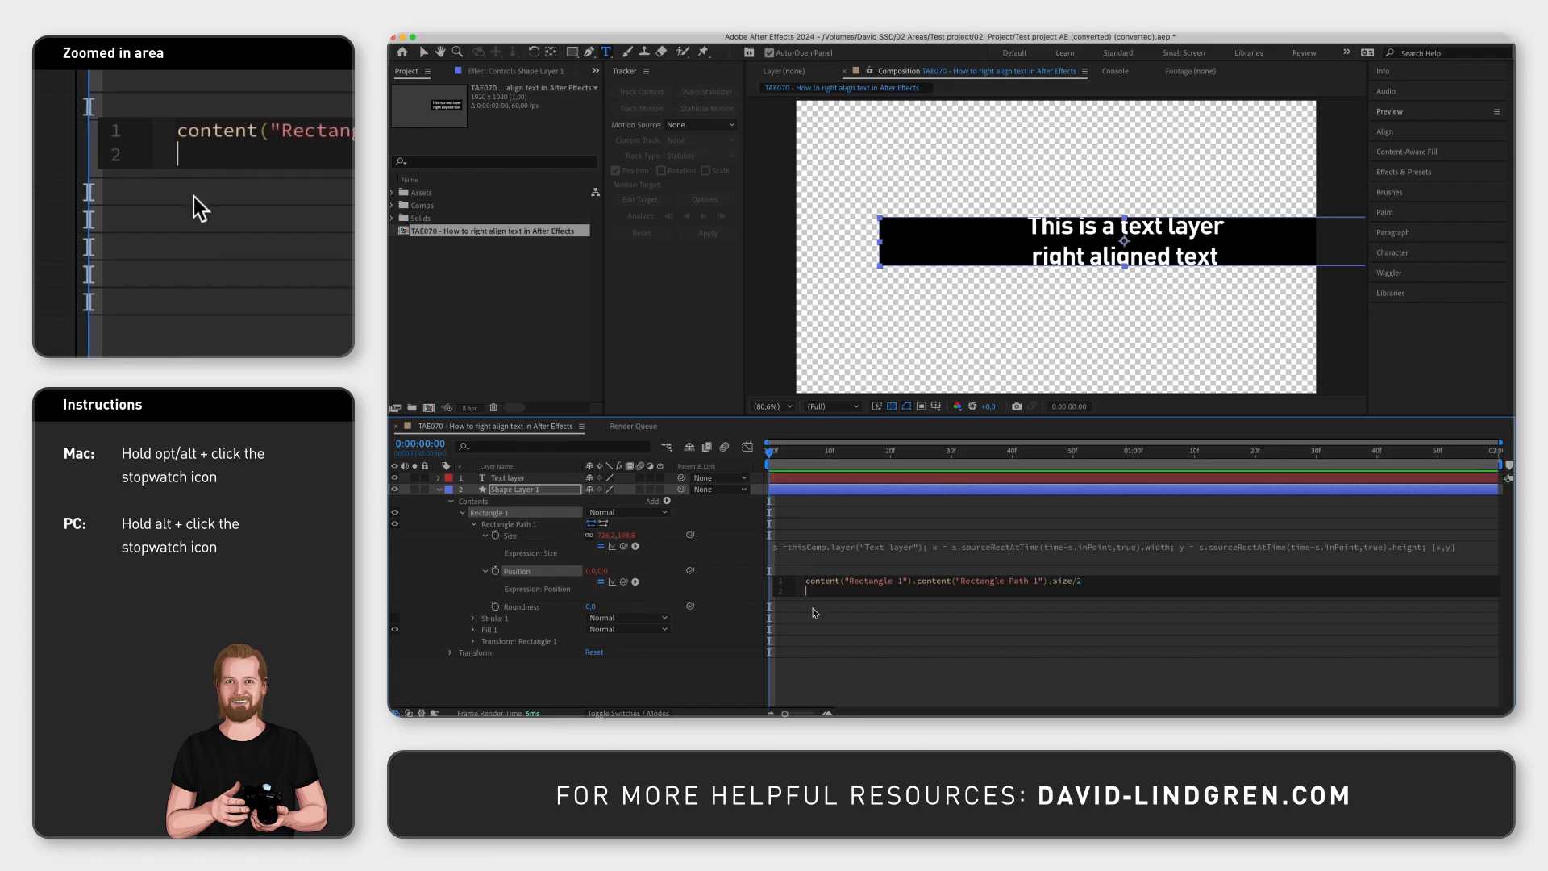
click(813, 598)
- Set the rectangle's Transform Rotation to 180° so the box grows leftward
click(476, 643)
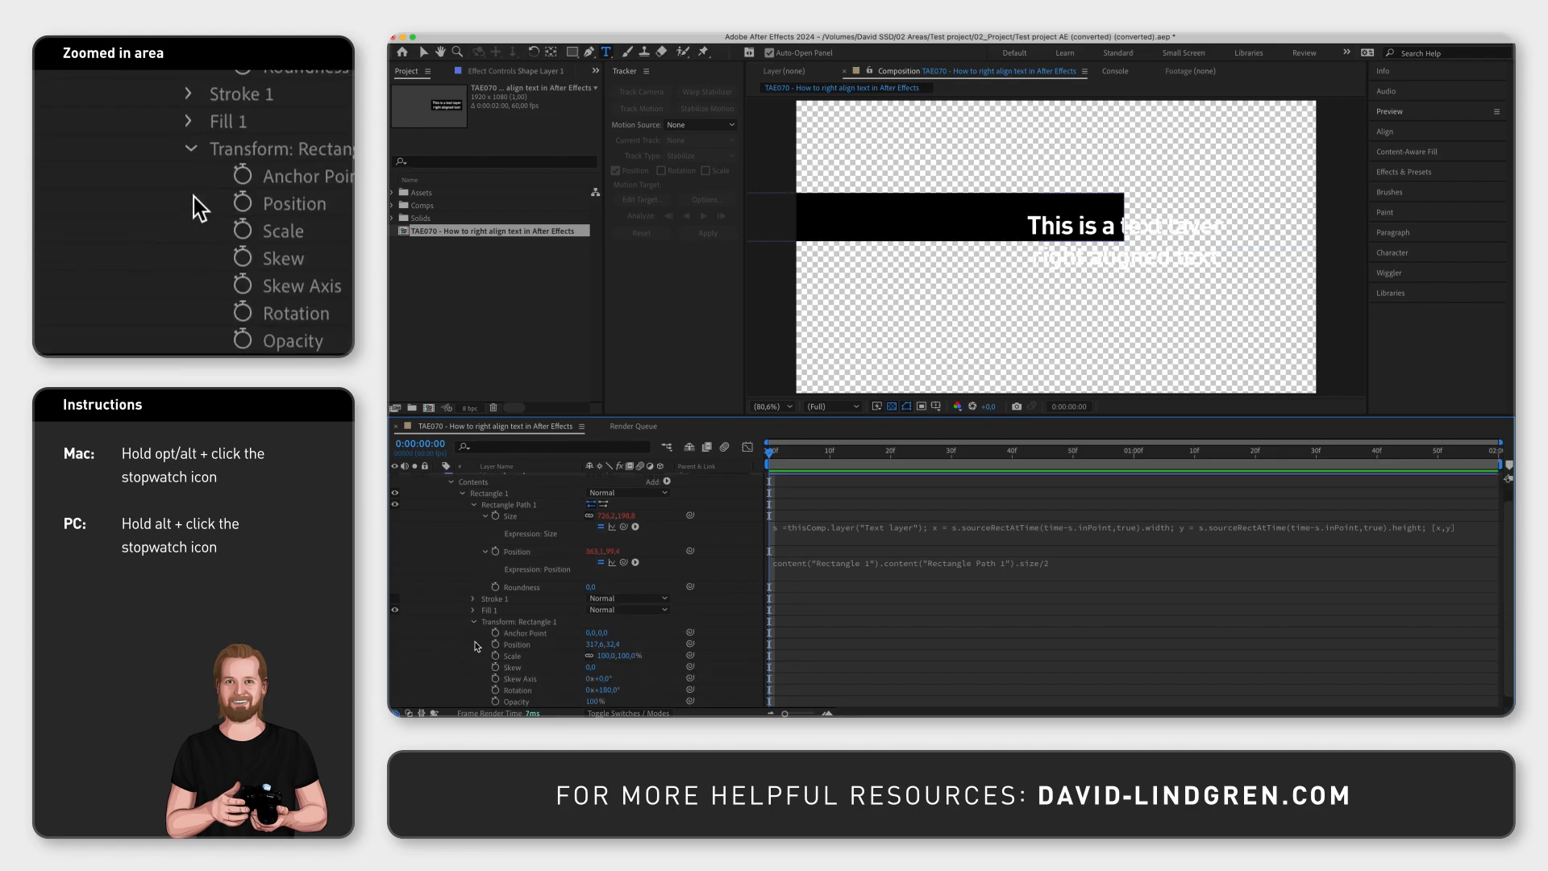
scroll(545, 604, down, 3)
click(608, 691)
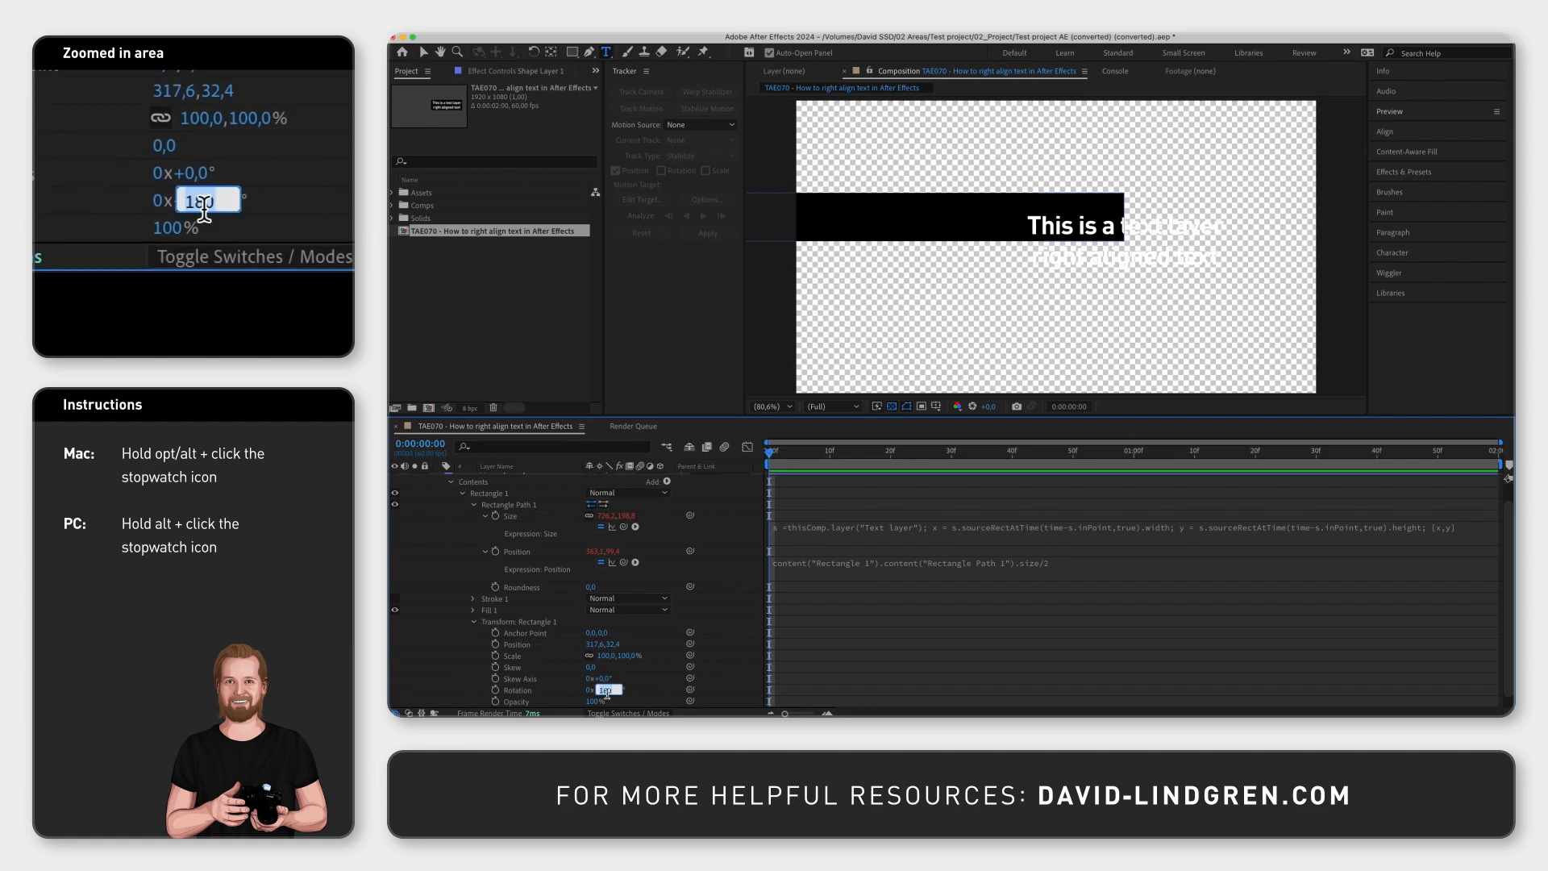
key(Return)
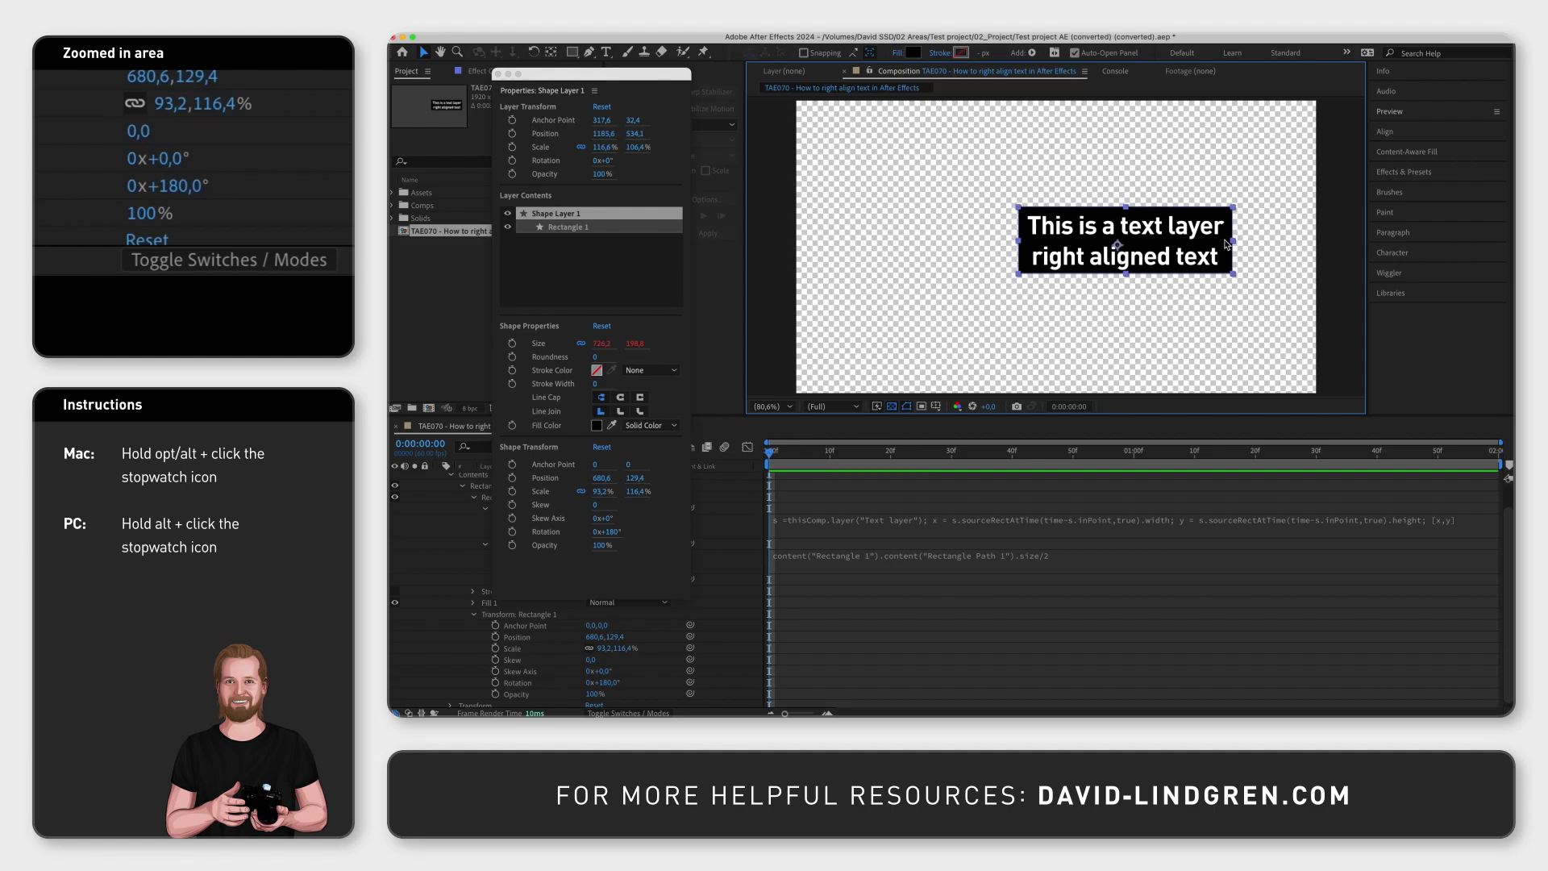
- Test by adding extra characters to the text layer, then remove them
click(1225, 243)
double_click(1216, 252)
click(1213, 257)
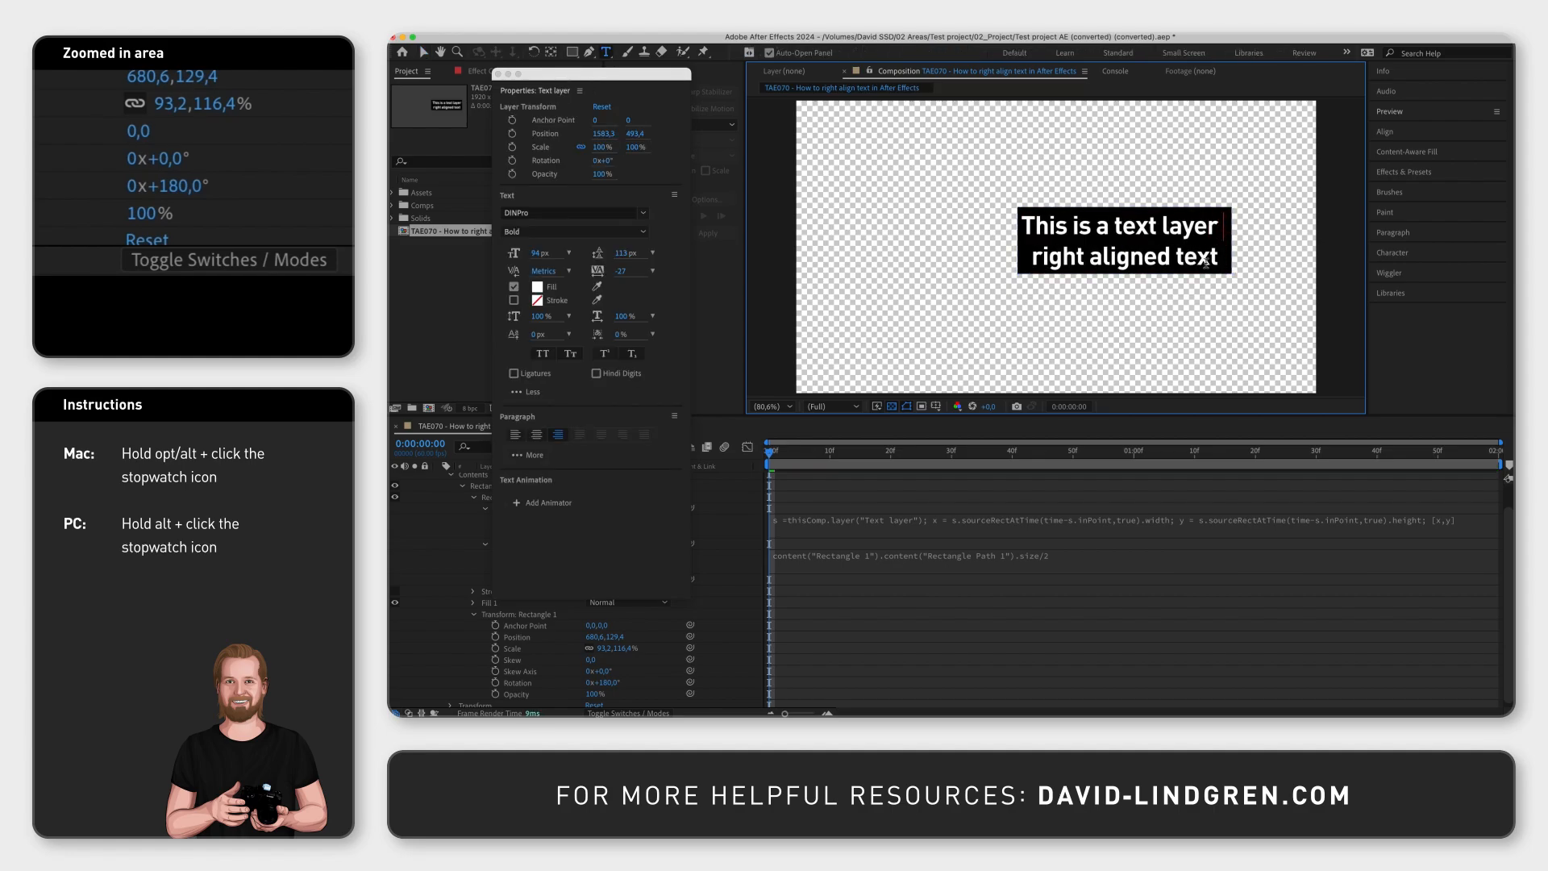
text(gfdgfgdf)
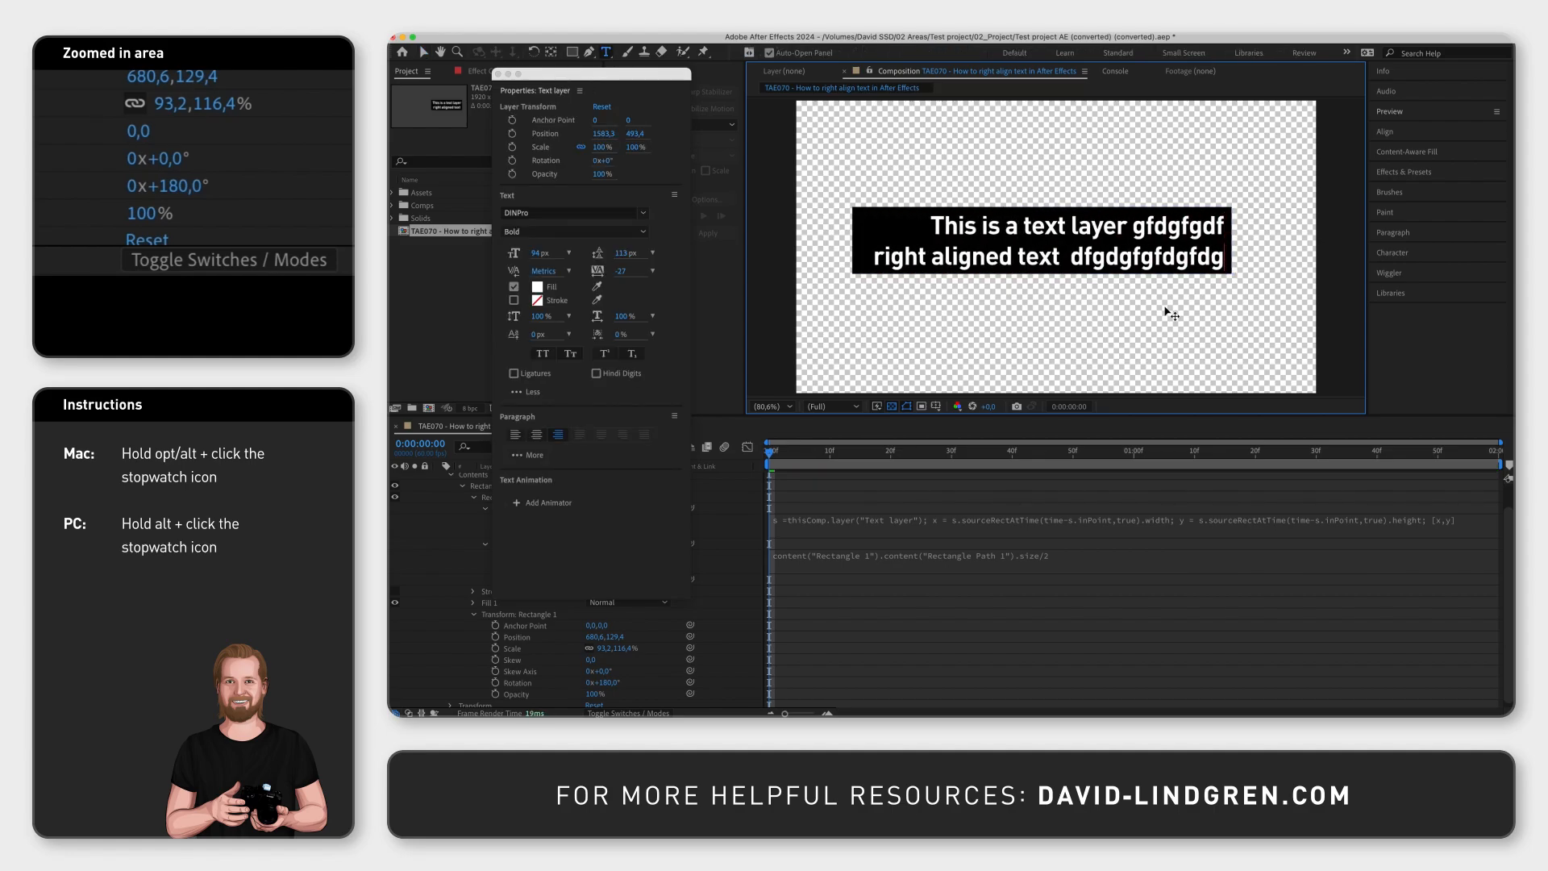
key(BackSpace)
key(BackSpace)
key(BackSpace)
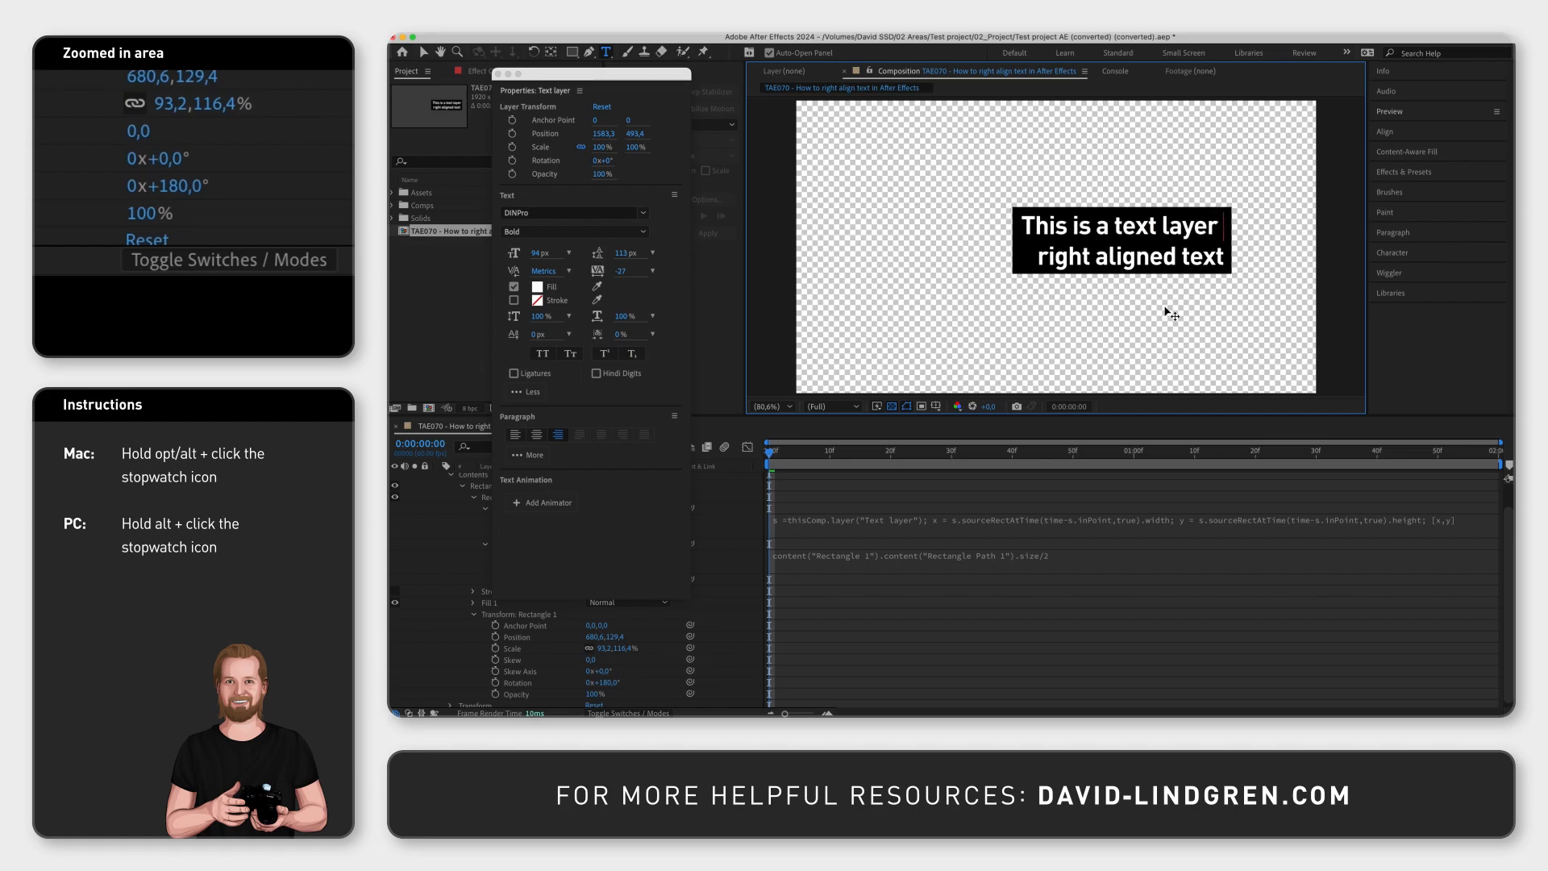